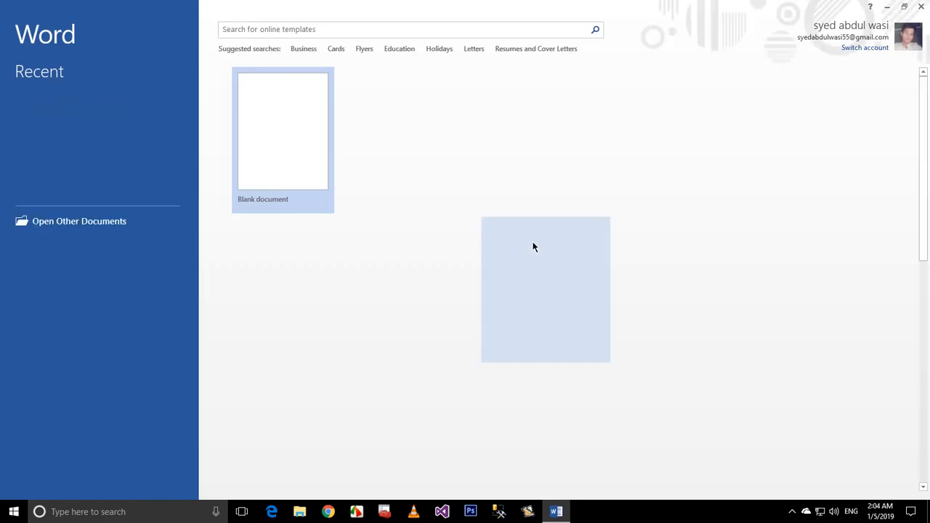
Step: Create a new blank document
click(317, 126)
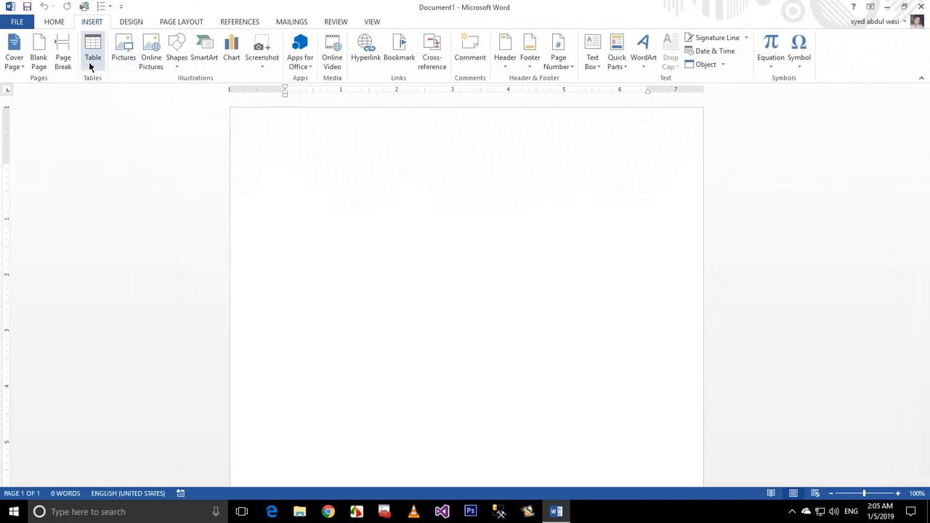
Step: Draw a 16-point star about 0.78" high and 2.13" wide near the top of the page
click(173, 68)
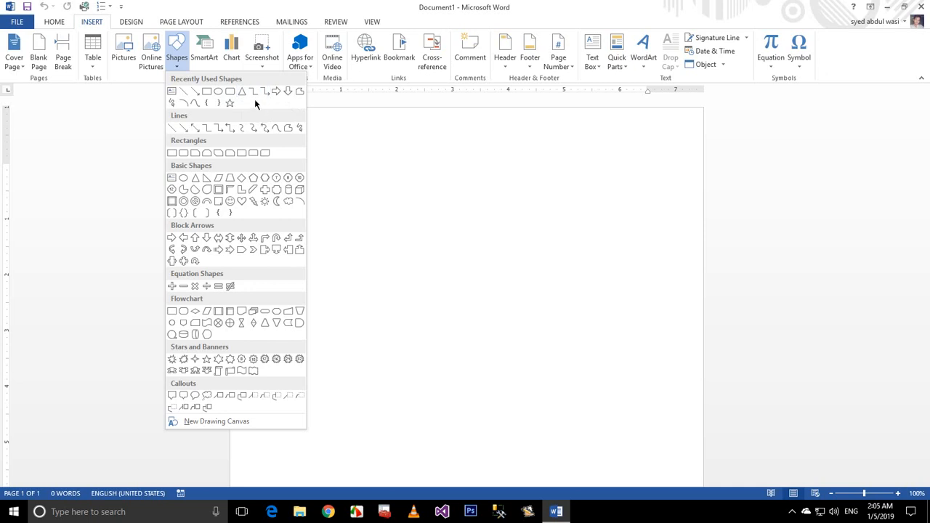
click(277, 359)
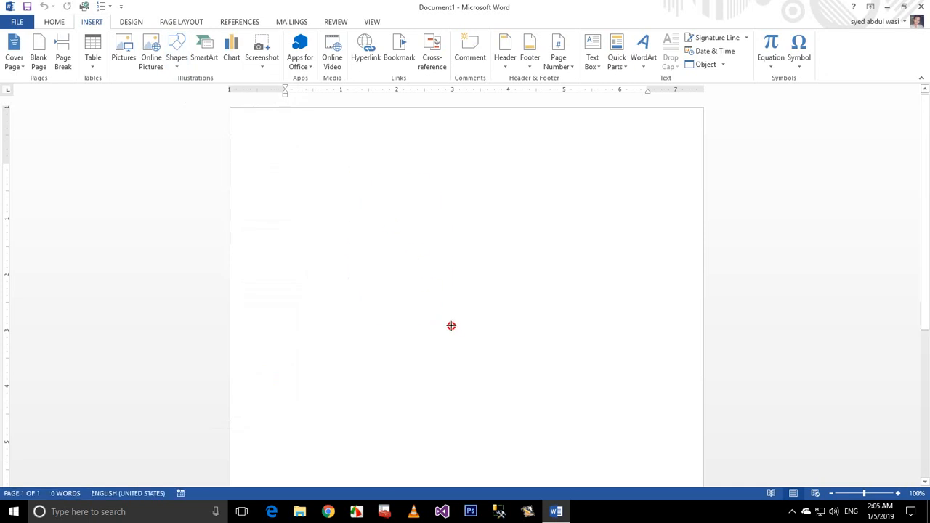
mouse_move(451, 326)
mouse_down()
mouse_move(369, 225)
mouse_move(421, 272)
mouse_move(531, 335)
mouse_move(338, 247)
mouse_move(438, 211)
mouse_move(462, 216)
mouse_up()
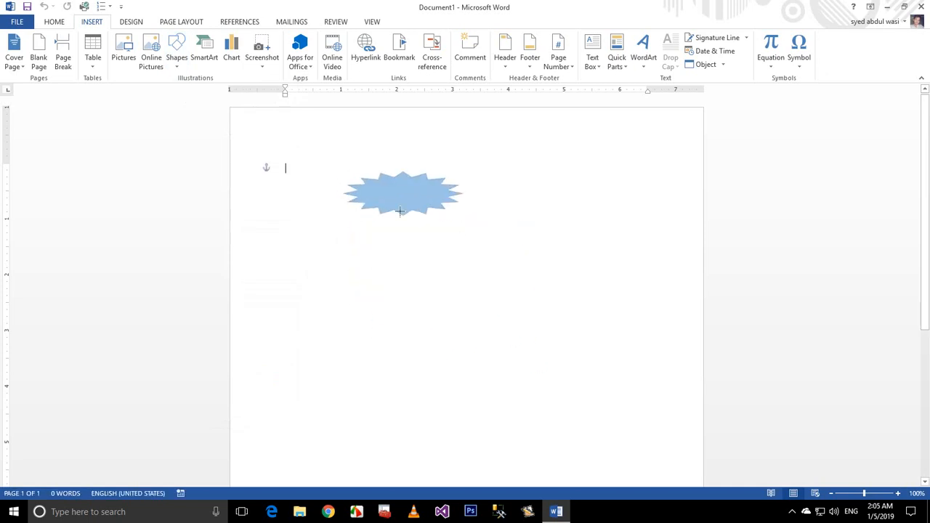
drag(398, 211, 403, 203)
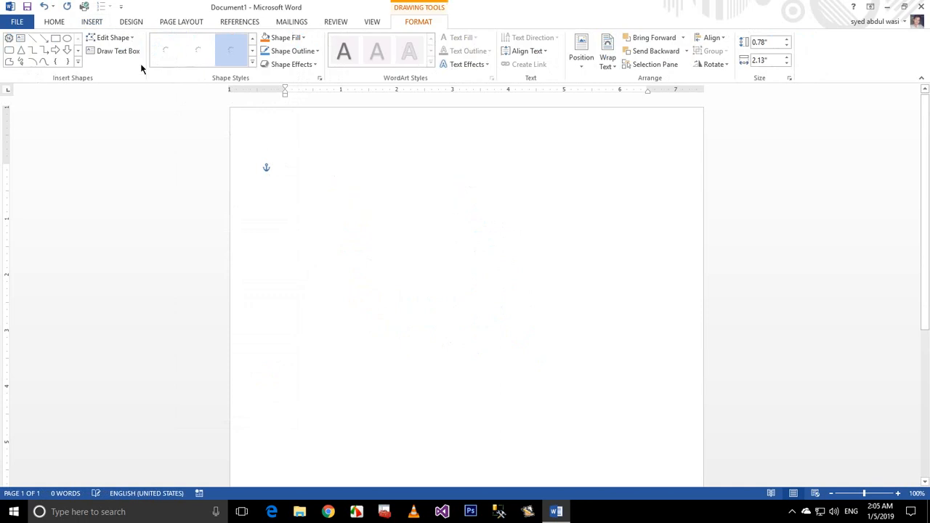
Step: Draw a smiley face about 4.27" in diameter and shift it toward the middle of the page's upper half
click(93, 23)
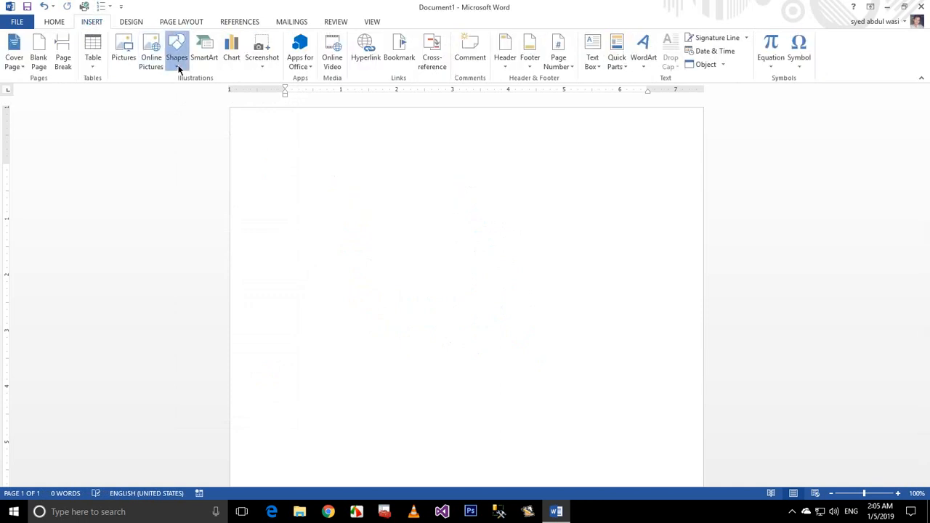
click(178, 65)
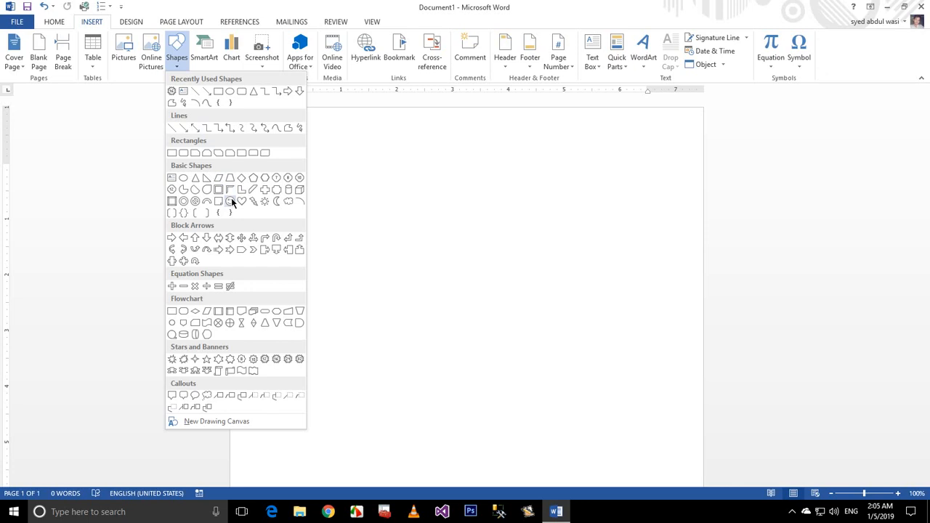
click(230, 202)
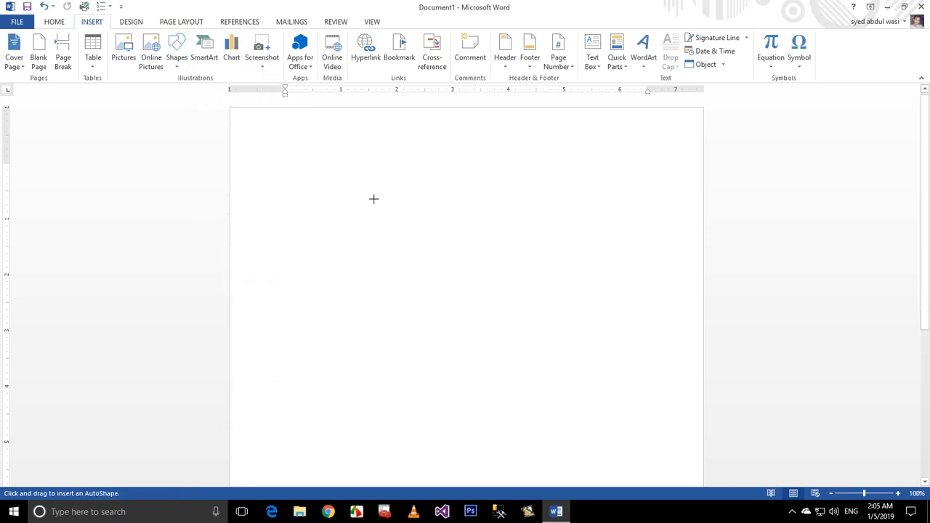
mouse_move(282, 153)
mouse_down()
mouse_move(377, 231)
mouse_move(533, 320)
mouse_move(446, 220)
mouse_move(658, 409)
mouse_move(465, 405)
mouse_move(400, 246)
mouse_move(448, 340)
mouse_move(369, 224)
mouse_move(450, 315)
mouse_move(454, 331)
mouse_move(428, 349)
mouse_move(511, 342)
mouse_move(555, 301)
mouse_move(565, 320)
mouse_move(407, 212)
mouse_move(519, 334)
mouse_move(413, 257)
mouse_move(381, 292)
mouse_move(403, 208)
mouse_move(487, 335)
mouse_move(453, 276)
mouse_move(614, 264)
mouse_move(642, 353)
mouse_move(494, 320)
mouse_move(415, 269)
mouse_move(310, 239)
mouse_move(230, 166)
mouse_move(295, 185)
mouse_move(380, 233)
mouse_move(519, 338)
mouse_up()
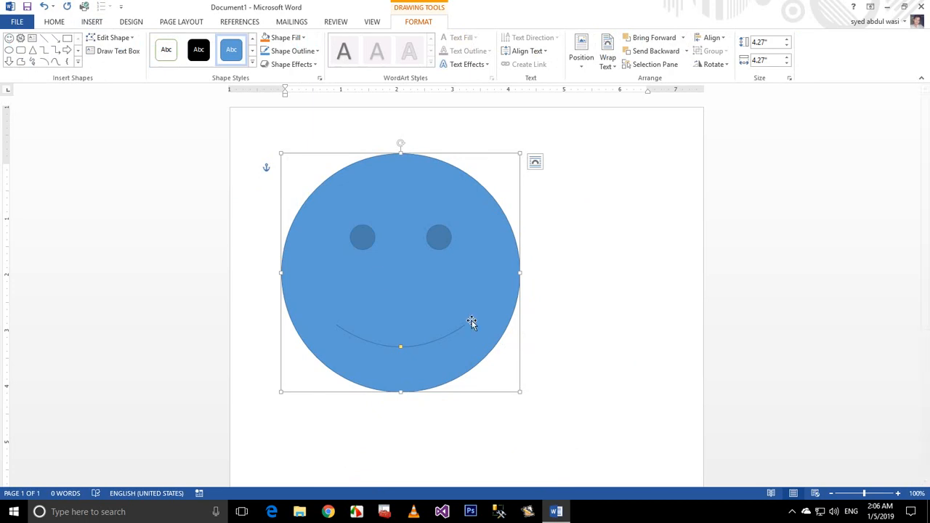
drag(379, 276, 426, 261)
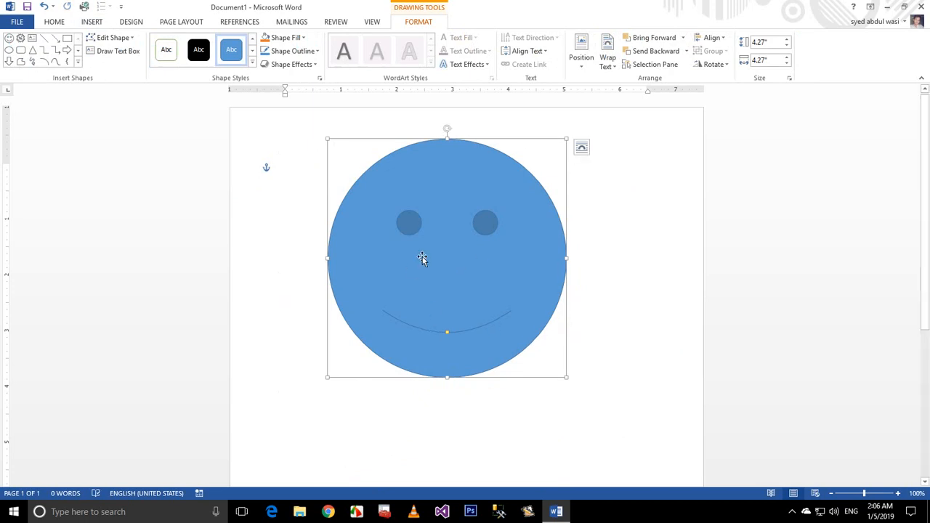
click(290, 235)
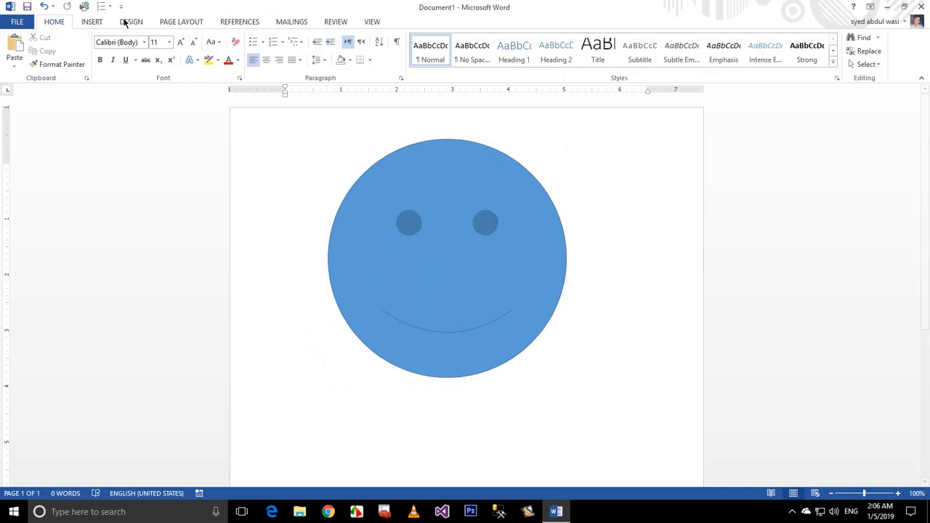
Step: Draw a three-quarter pie shape about 1.47" in diameter below the smiley face
click(102, 24)
click(178, 52)
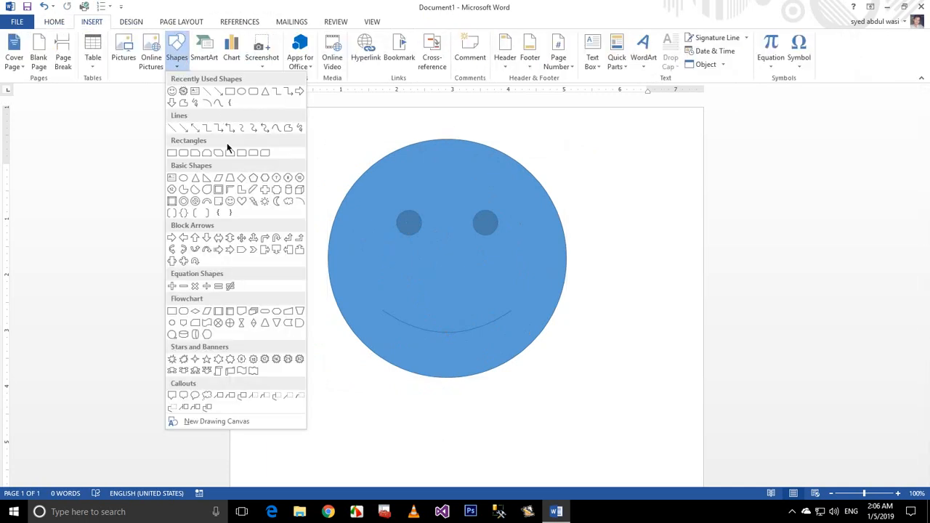
click(195, 91)
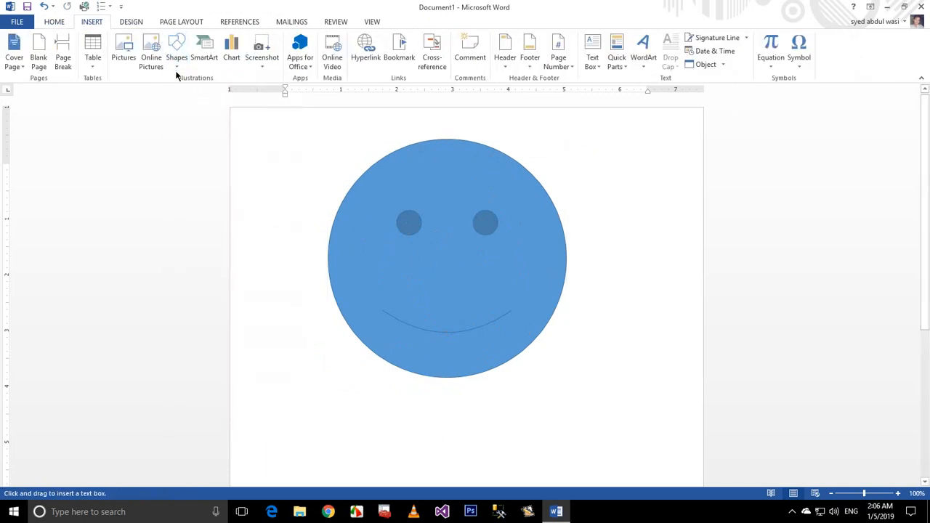
click(176, 67)
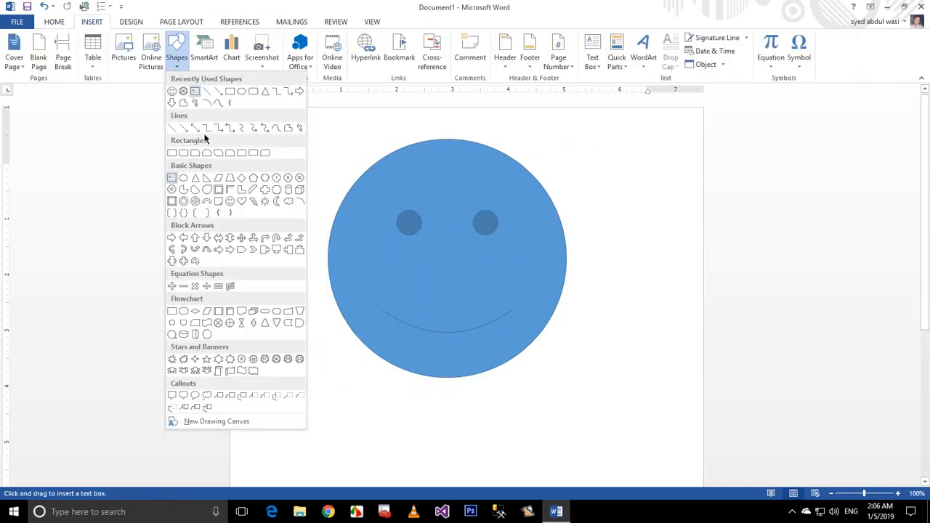
click(182, 191)
drag(289, 385, 374, 467)
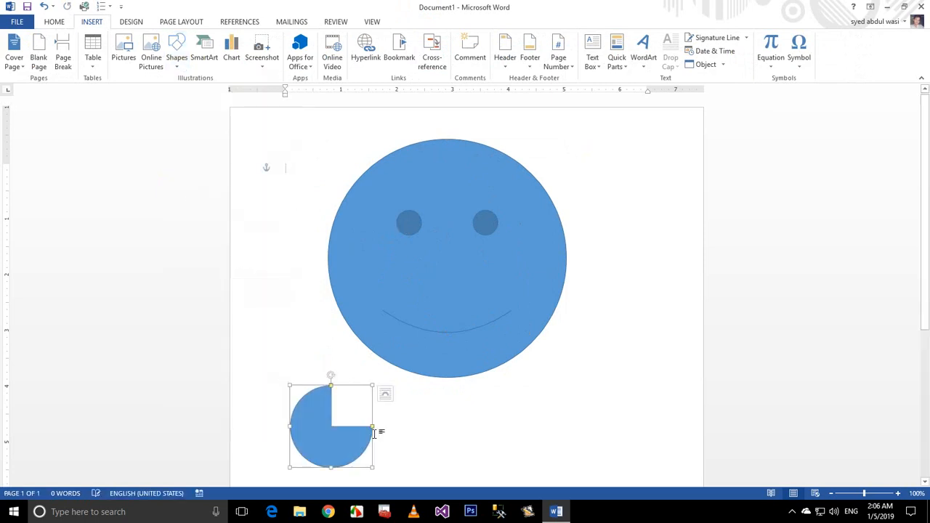
Step: Move the pie shape to the blank area right of the smiley face
drag(332, 429, 558, 413)
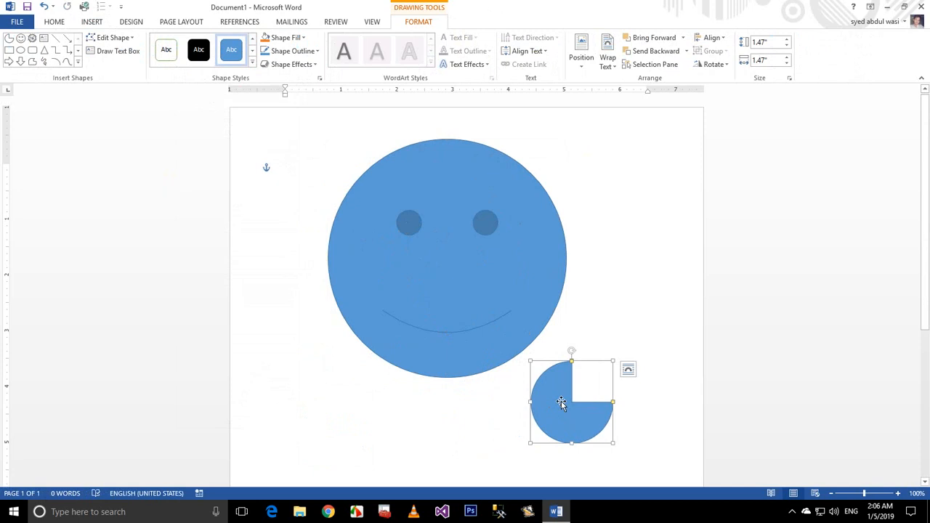
drag(571, 374, 631, 291)
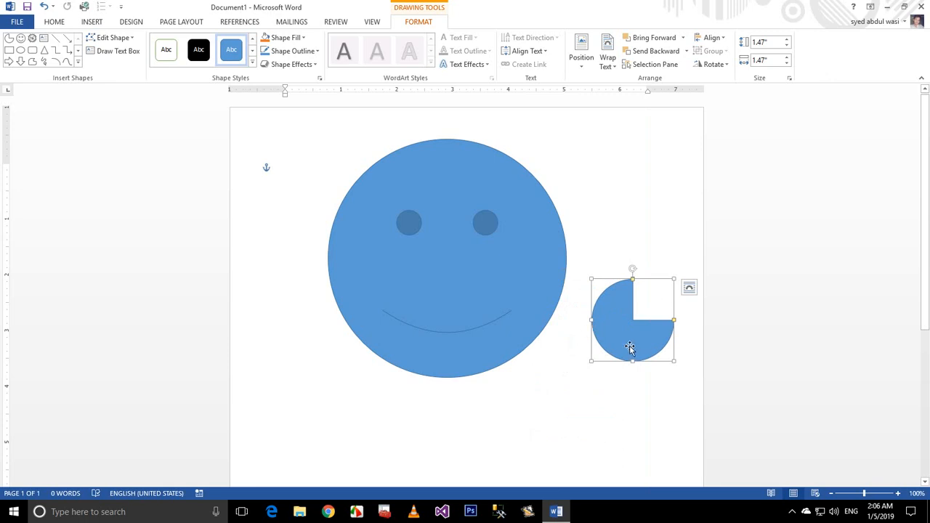
drag(627, 324, 615, 298)
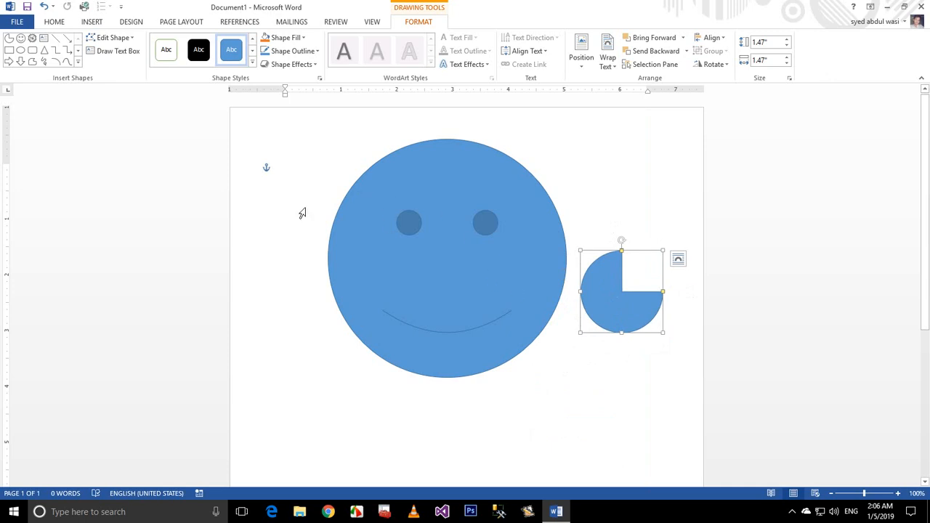
Step: Draw a closed freeform shape about 1.42" high and 1.2" wide at the upper left of the smiley face
click(93, 21)
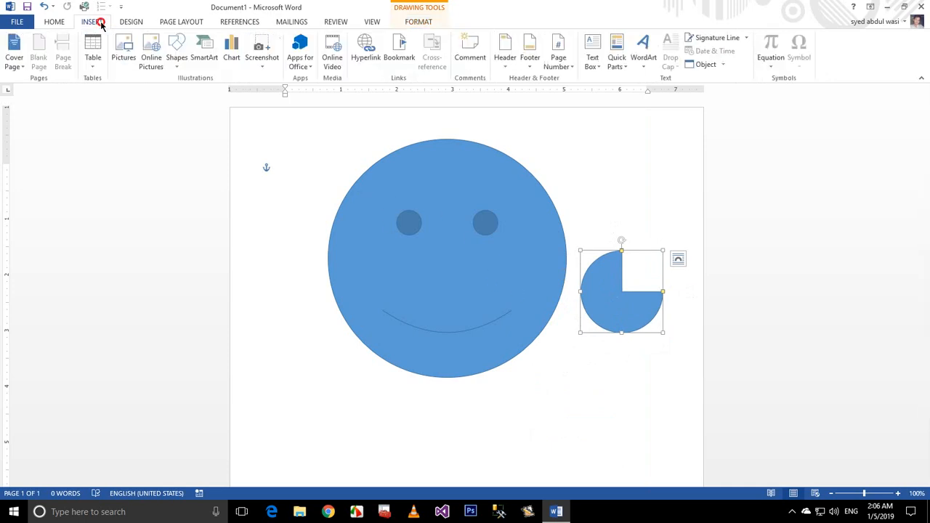
click(177, 58)
click(195, 102)
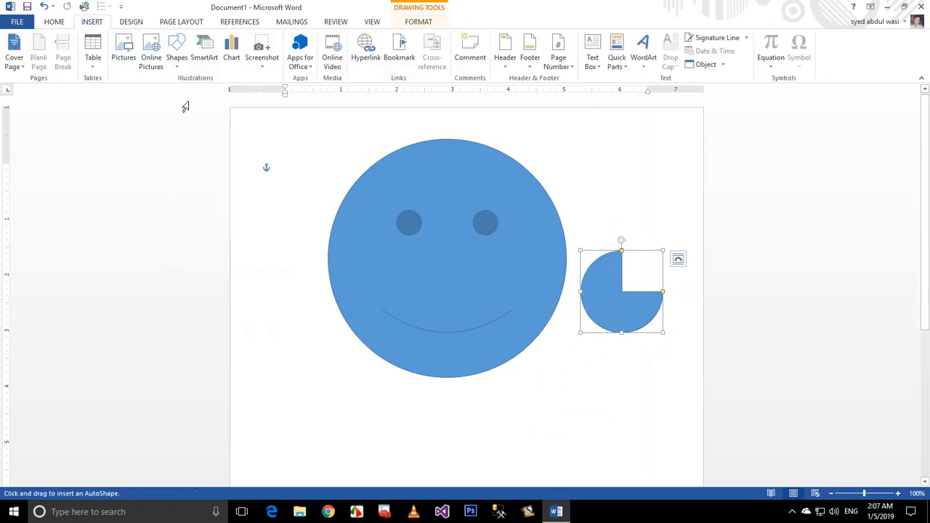
click(327, 205)
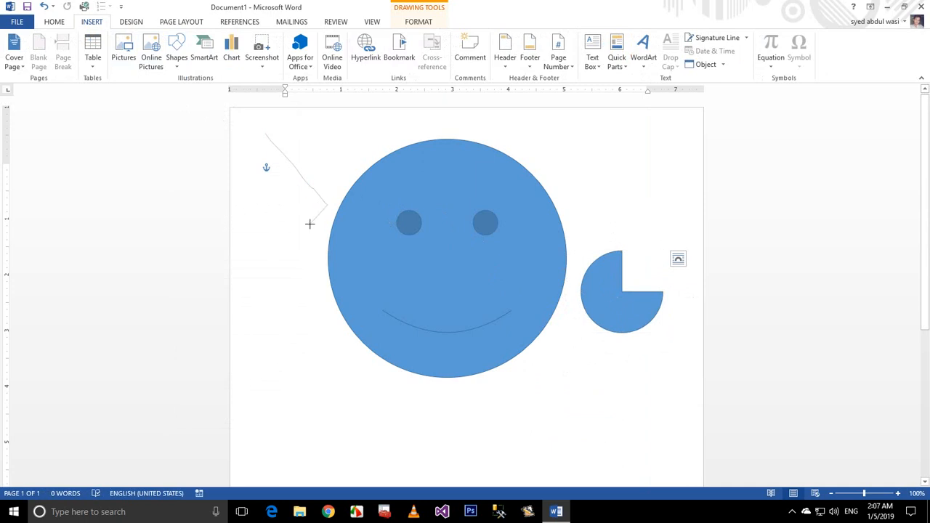
click(294, 209)
click(260, 174)
click(263, 130)
click(266, 133)
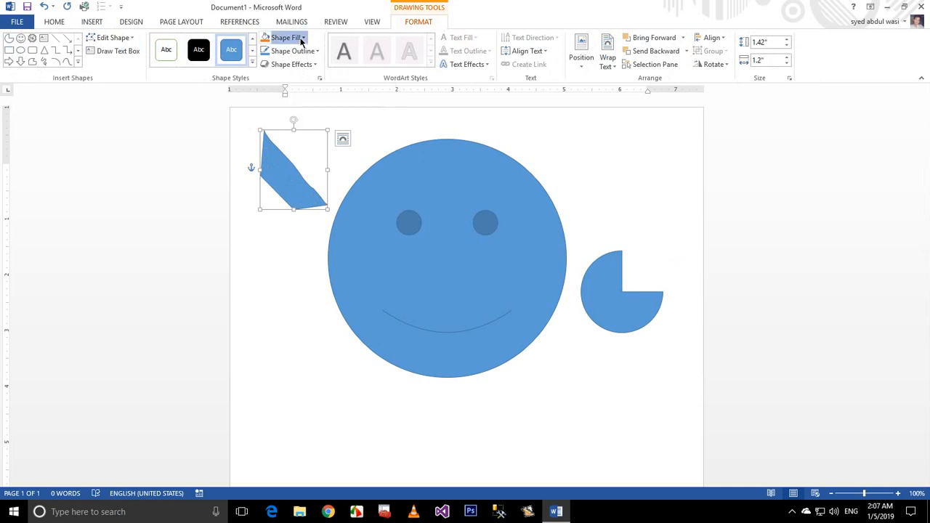
Step: Fill the freeform shape and the smiley face with standard yellow
click(301, 38)
click(294, 129)
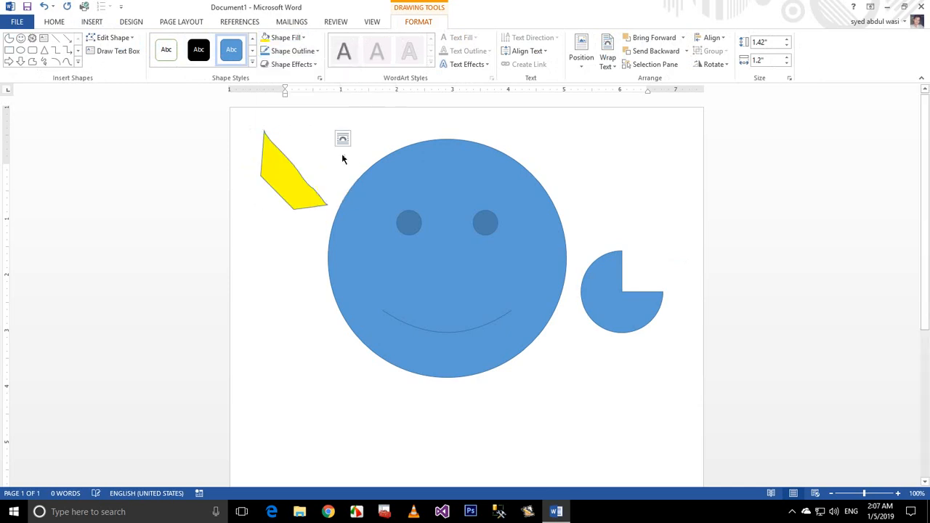
click(473, 240)
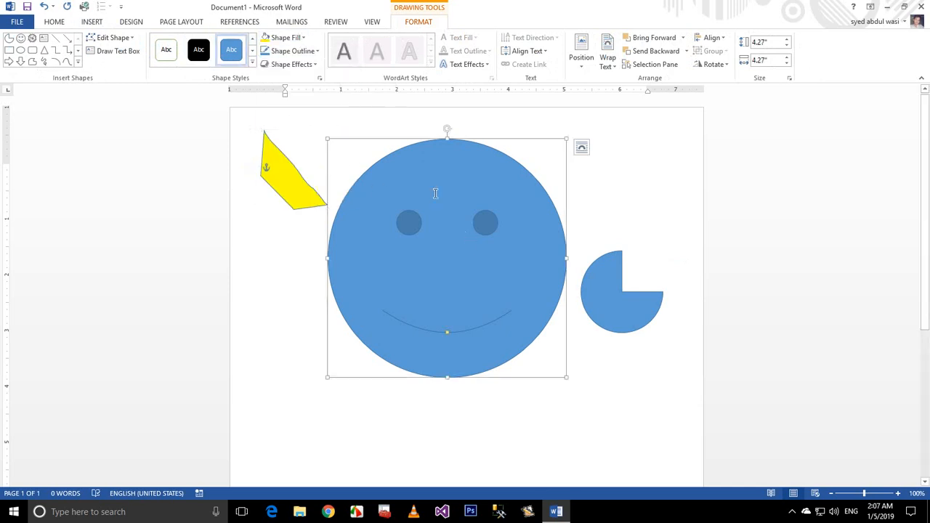
click(303, 37)
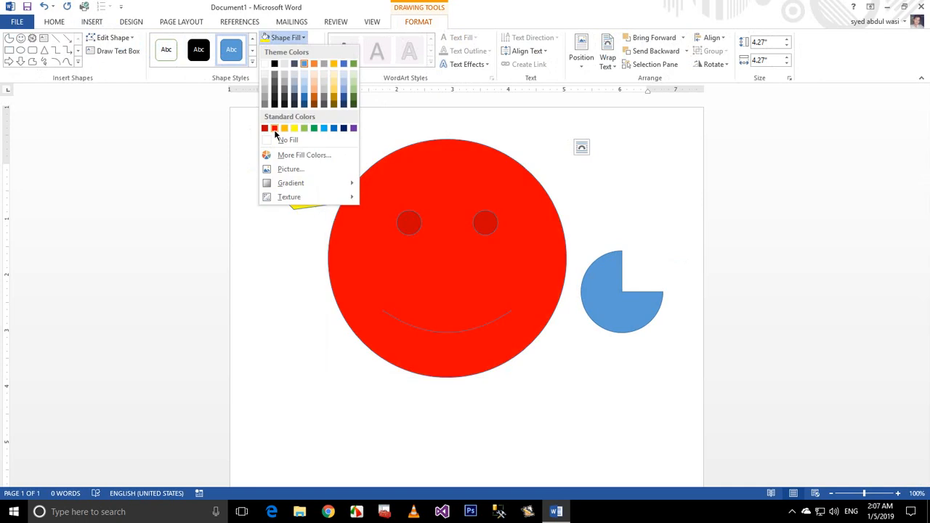
click(294, 129)
Step: Fill the pie shape with dark green and move it up near the page's upper right
click(617, 291)
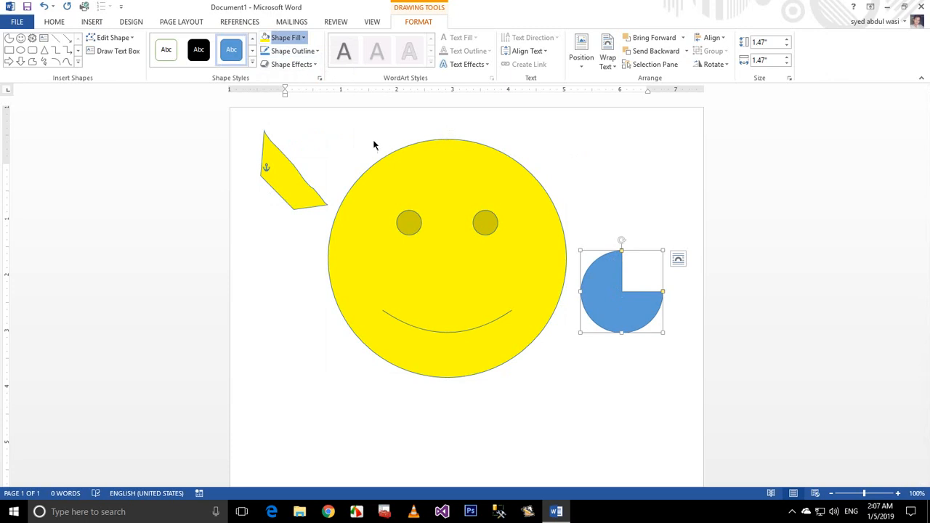
click(353, 98)
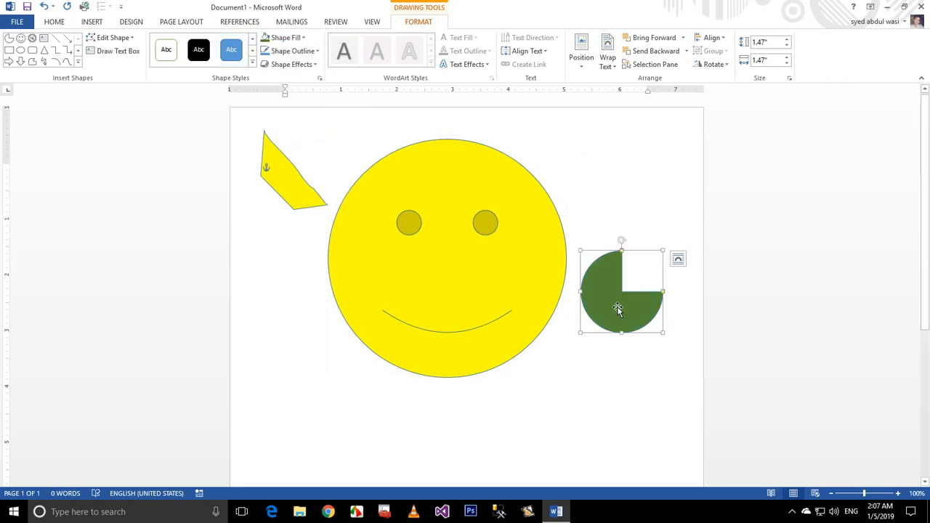
drag(616, 309, 630, 216)
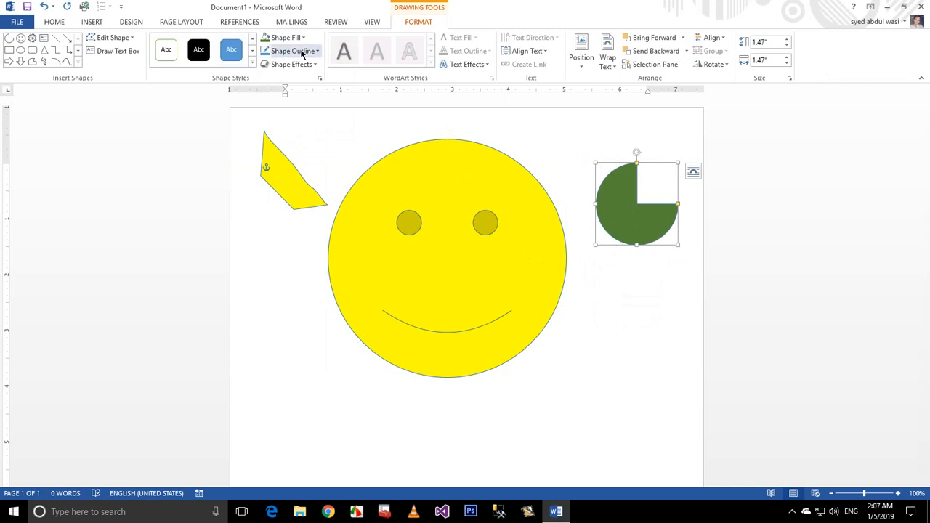
Step: Set the smiley face's outline colour to standard red
click(383, 176)
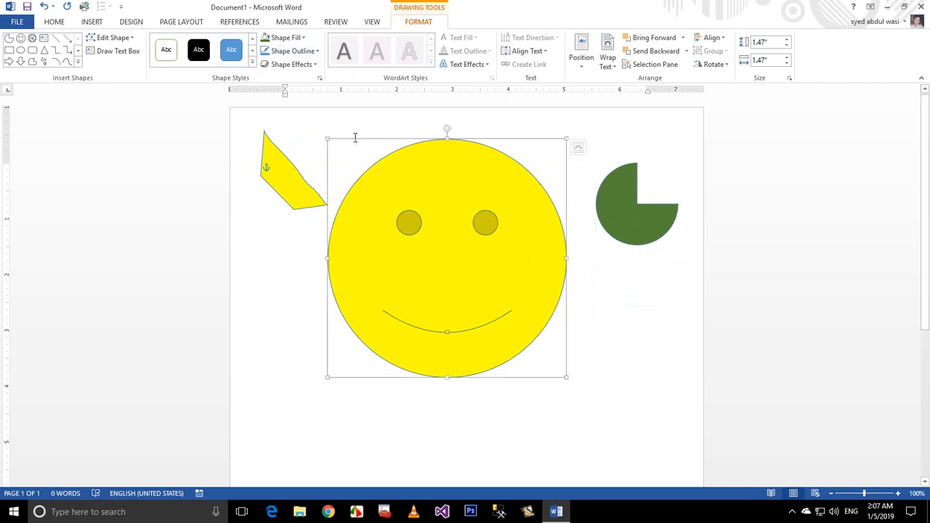
click(308, 52)
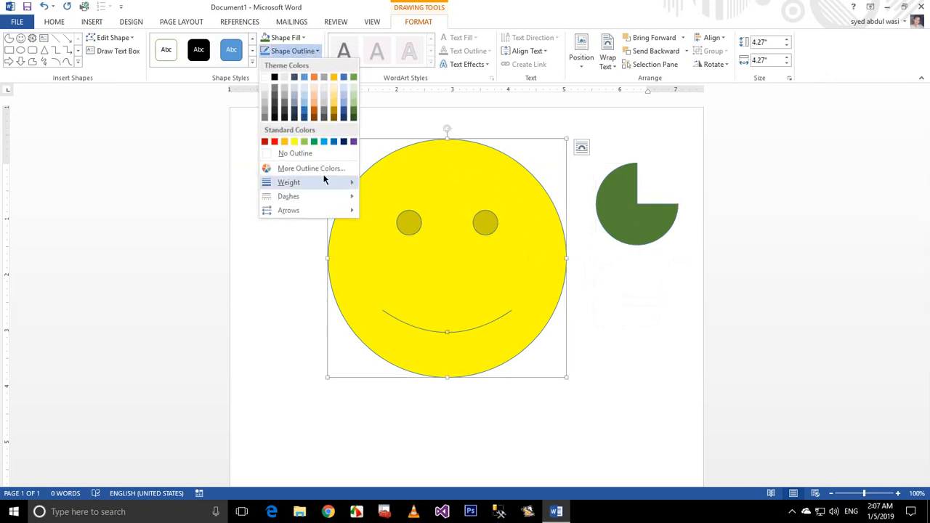
click(275, 141)
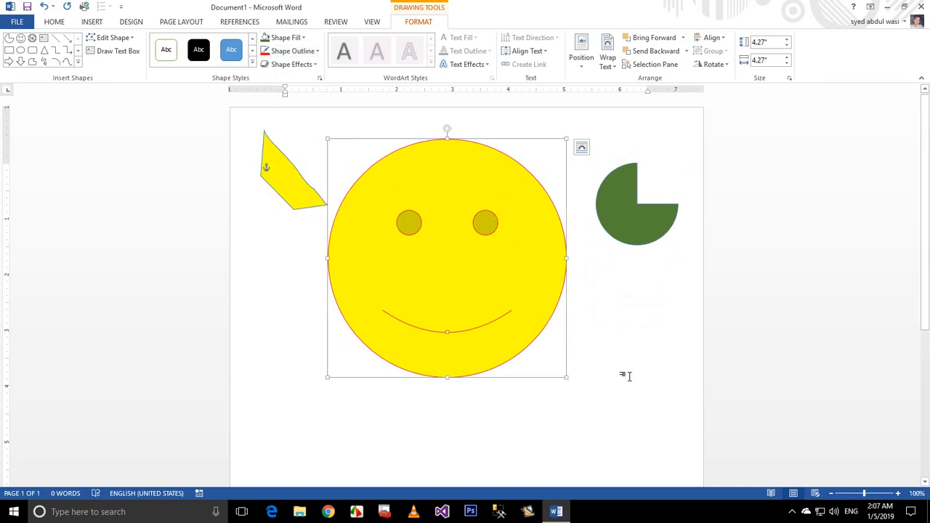
Step: Shrink the smiley face to about 1.89" in diameter and position it between the freeform and pie shapes, closer to the freeform
drag(566, 377, 488, 210)
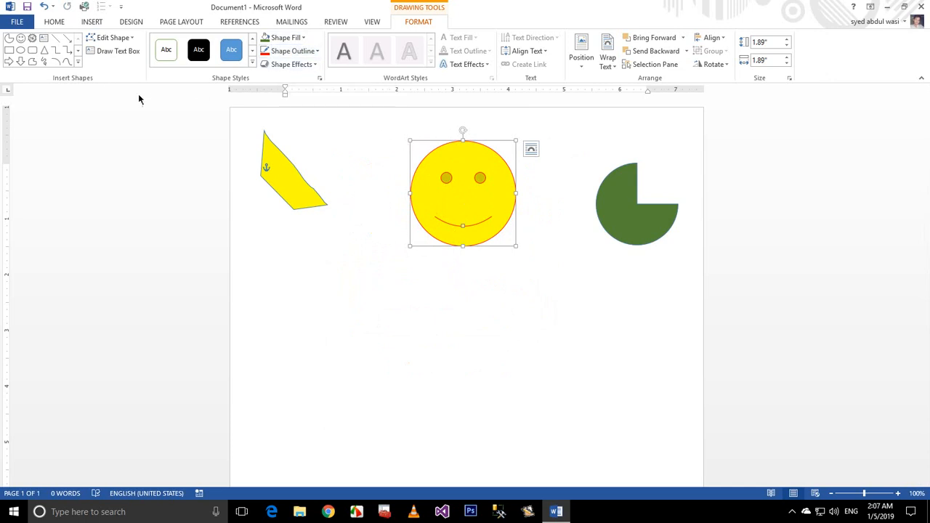
drag(434, 193, 393, 191)
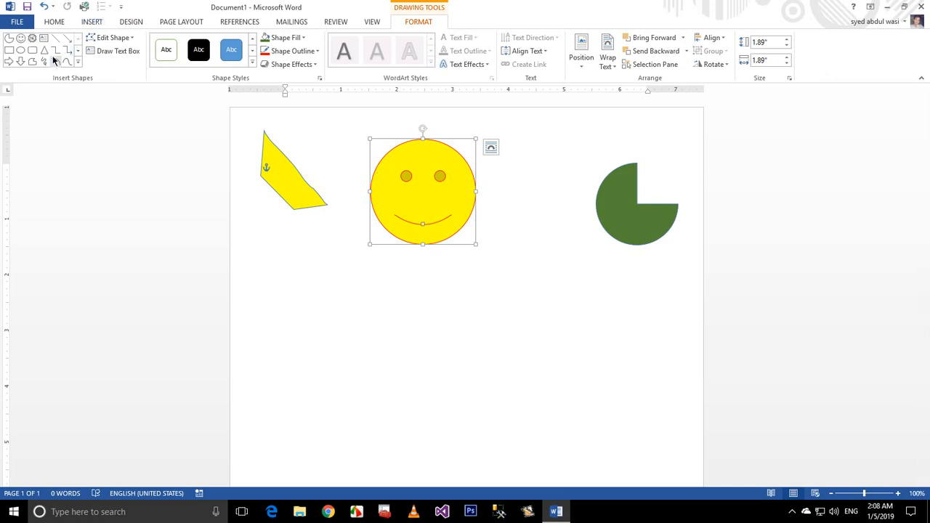
Step: Draw an oval about 2.87" high and 4.08" wide below the smiley face
click(20, 51)
drag(316, 281, 544, 441)
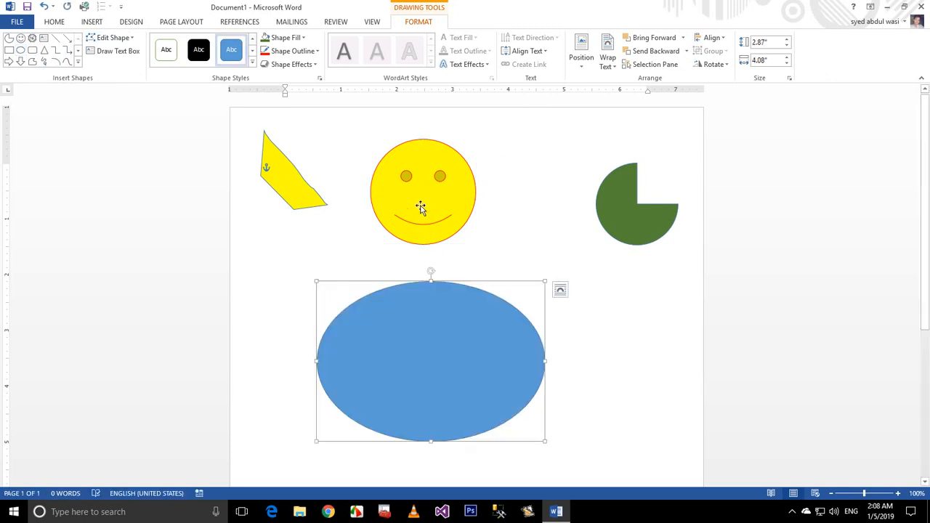
Step: Change the large blue oval below the smiley face into a heart shape
click(115, 41)
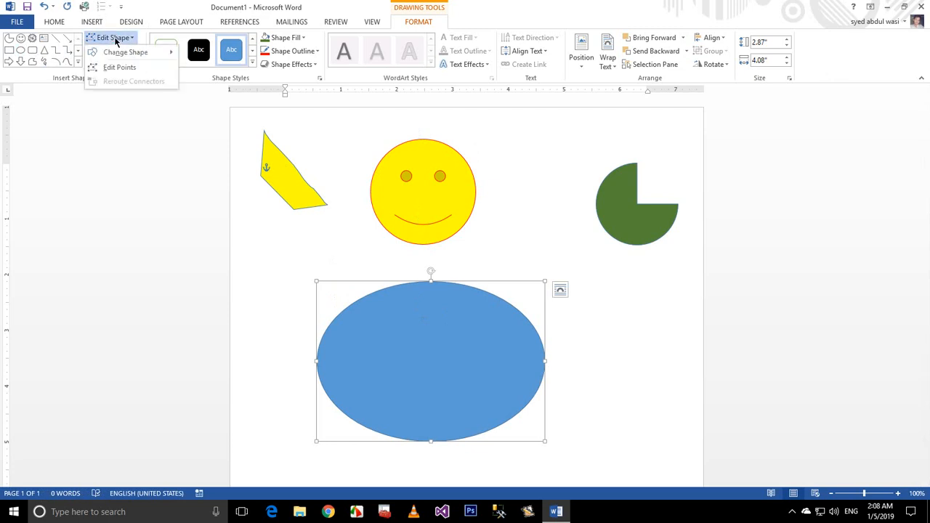
mouse_move(120, 57)
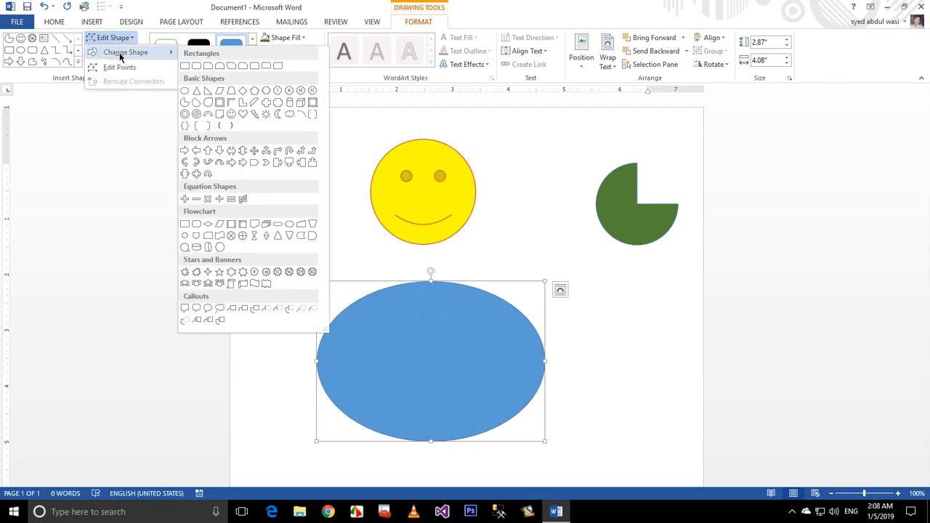
click(242, 114)
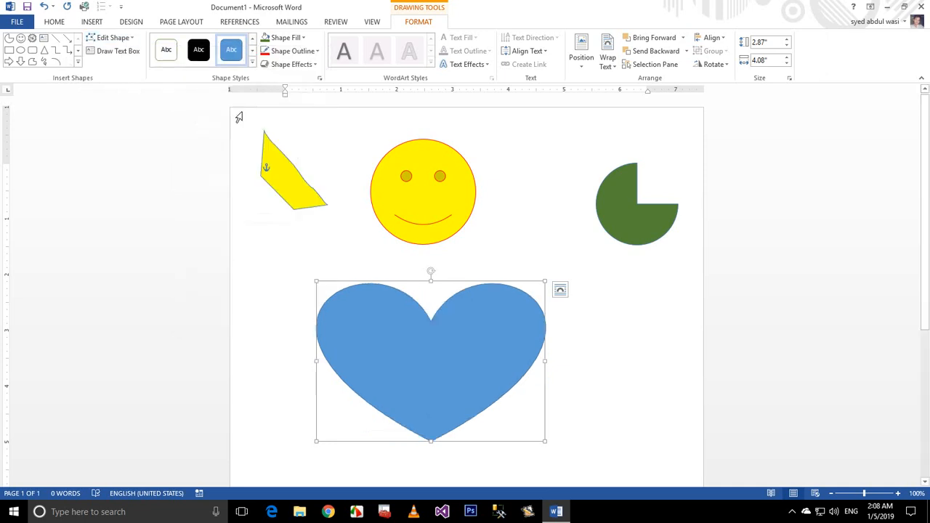
Step: Fill the heart with standard red and set its outline colour to standard yellow
click(303, 37)
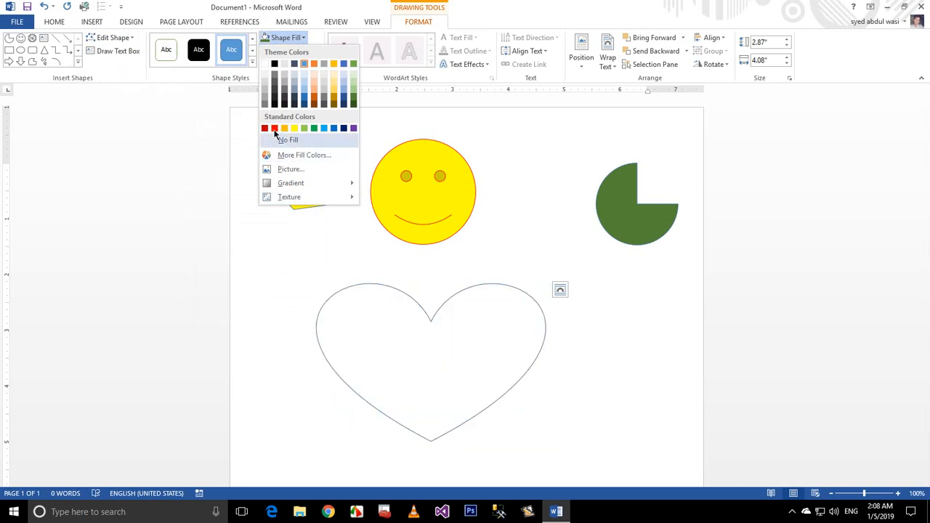
click(274, 129)
click(293, 51)
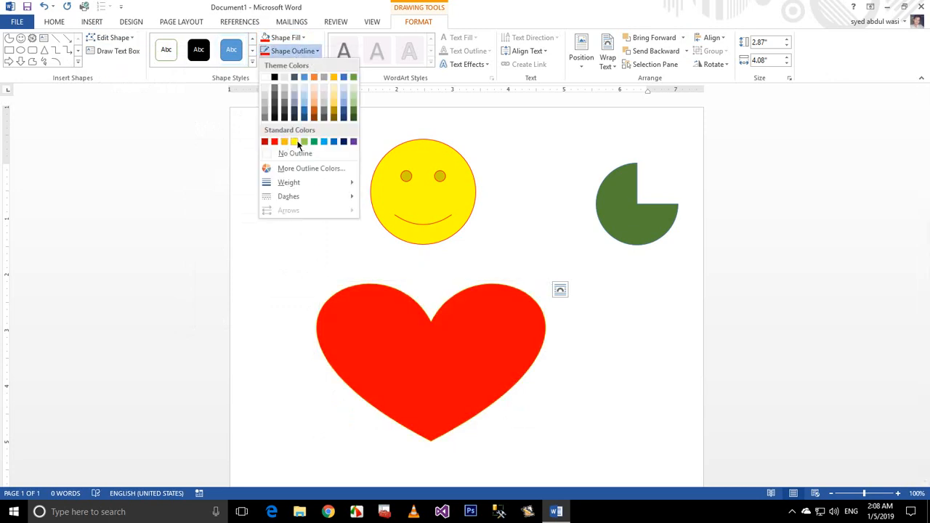
click(295, 141)
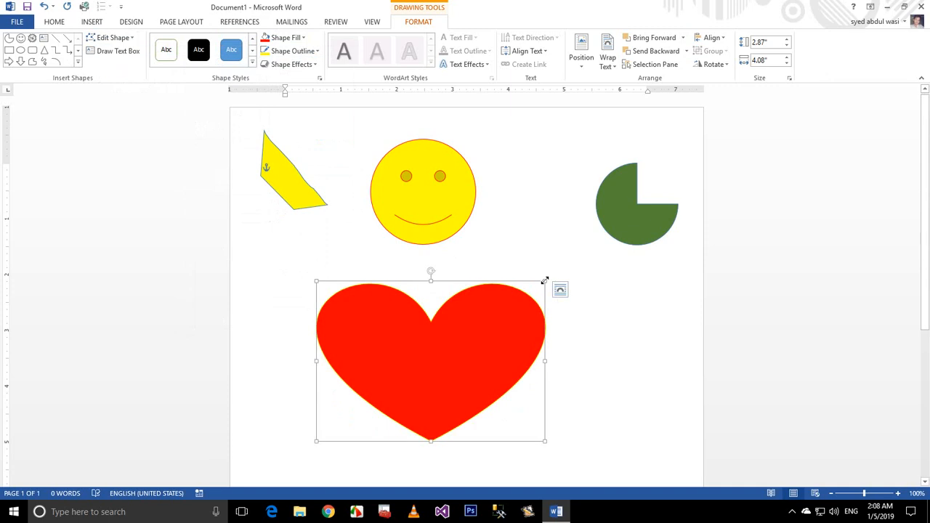
Step: Shrink the heart to about 1.85" high and 2.64" wide, placing it below and slightly right of the smiley face
drag(545, 280, 463, 336)
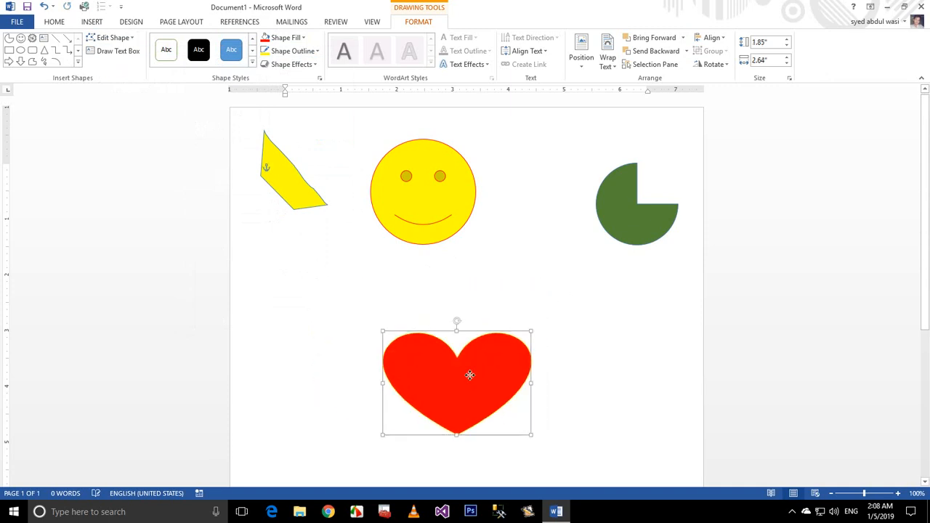